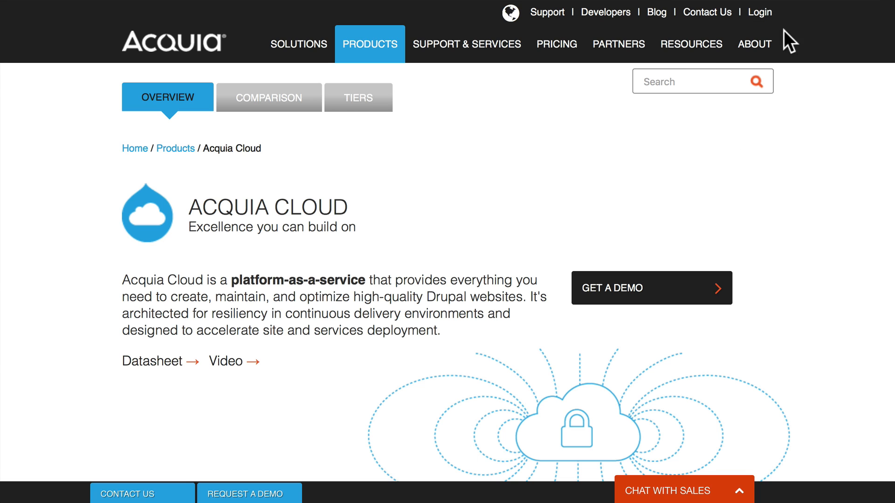
Sign in to the Acquia Cloud customer account with the browser-autofilled credentials.
mouse_move(760, 12)
left_click(738, 42)
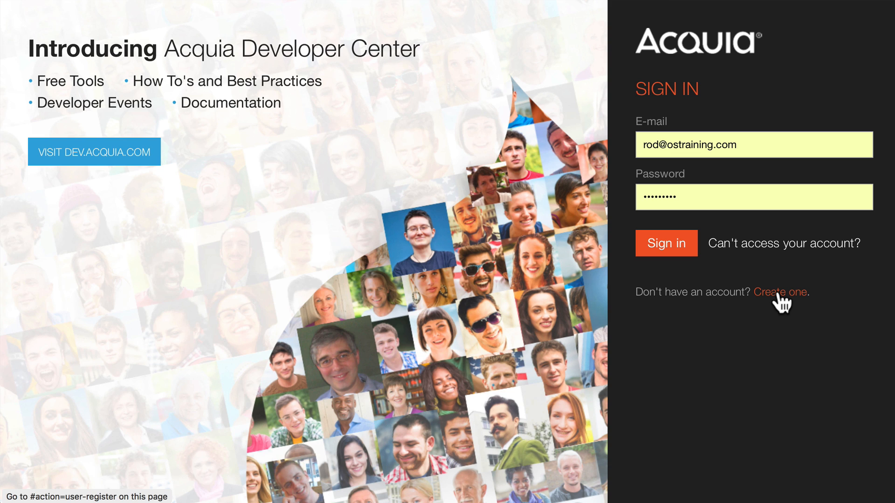
left_click(666, 244)
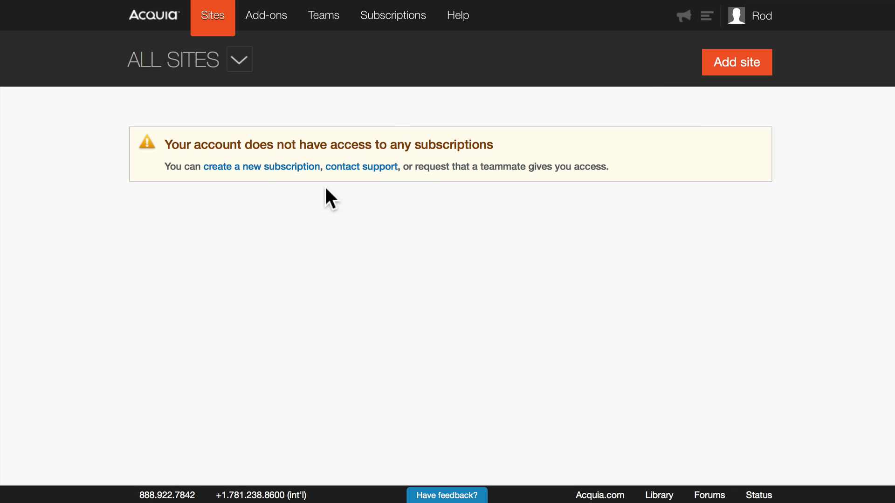
Start a new subscription as a free site.
left_click(267, 180)
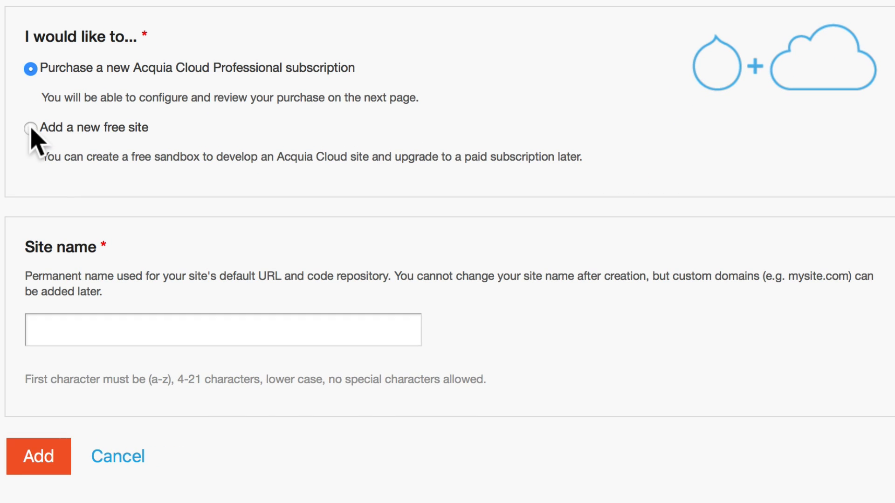
left_click(31, 130)
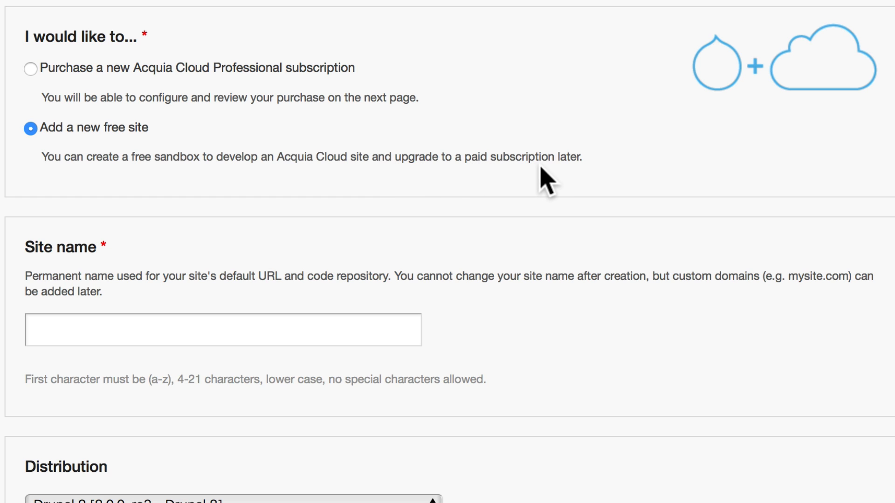
scroll(544, 180, "down", 5)
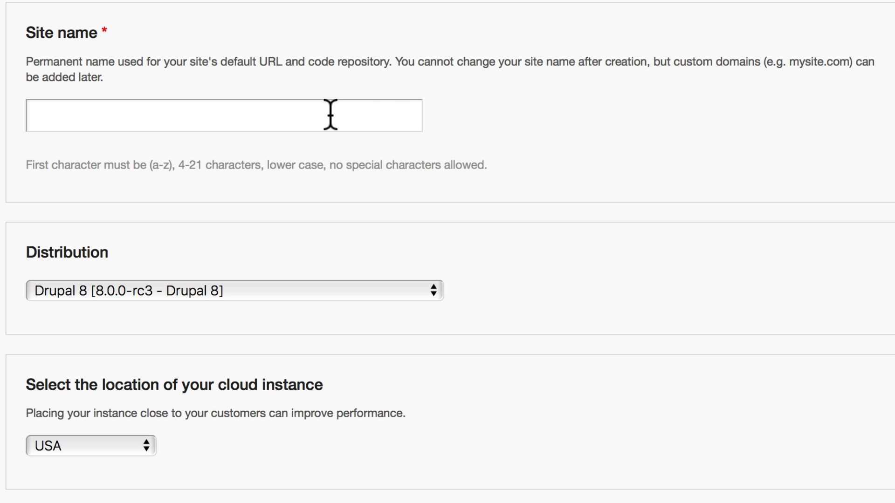
Name the site mytestdrupalsite and accept the terms of service and use policy.
left_click(101, 117)
type("myt")
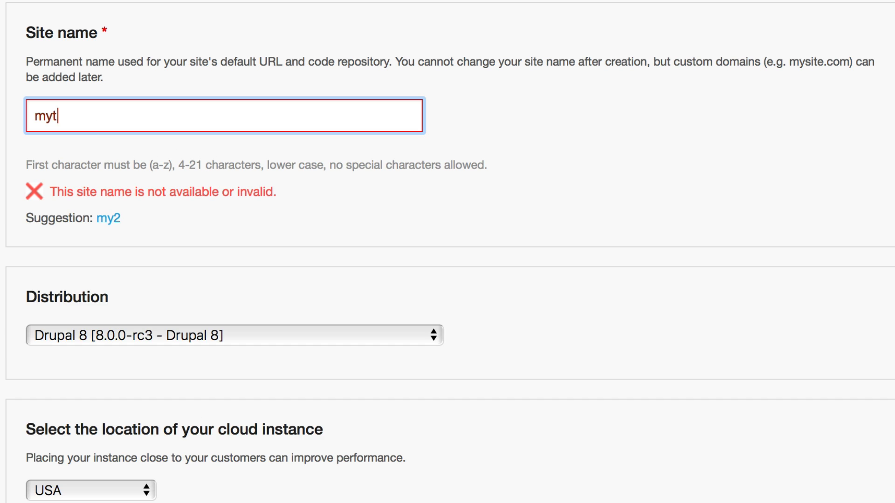
type("estdrupalsite")
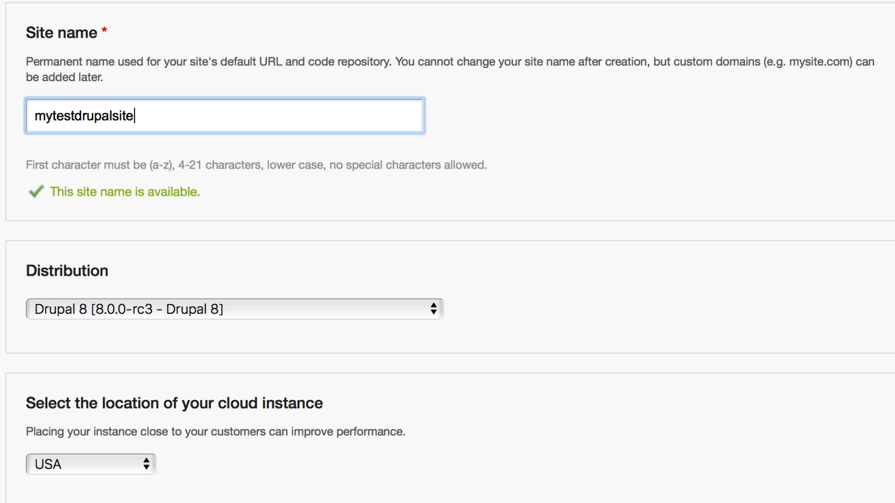
scroll(28, 186, "down", 5)
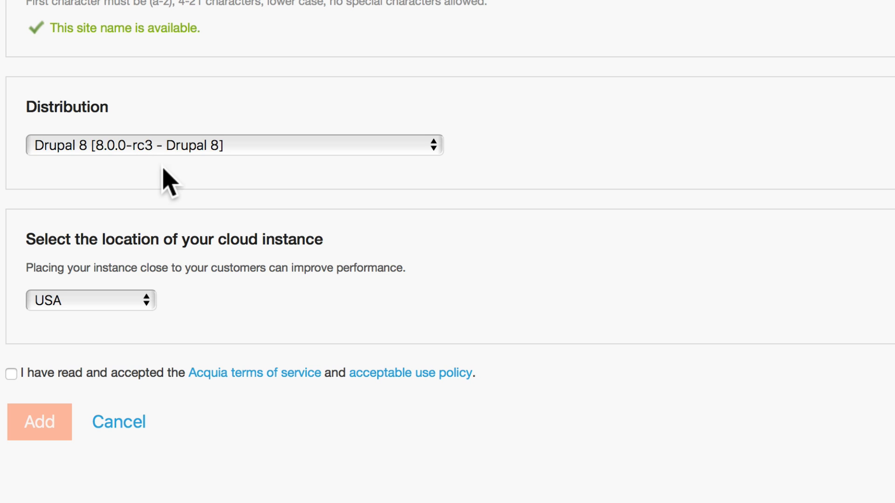
left_click(11, 374)
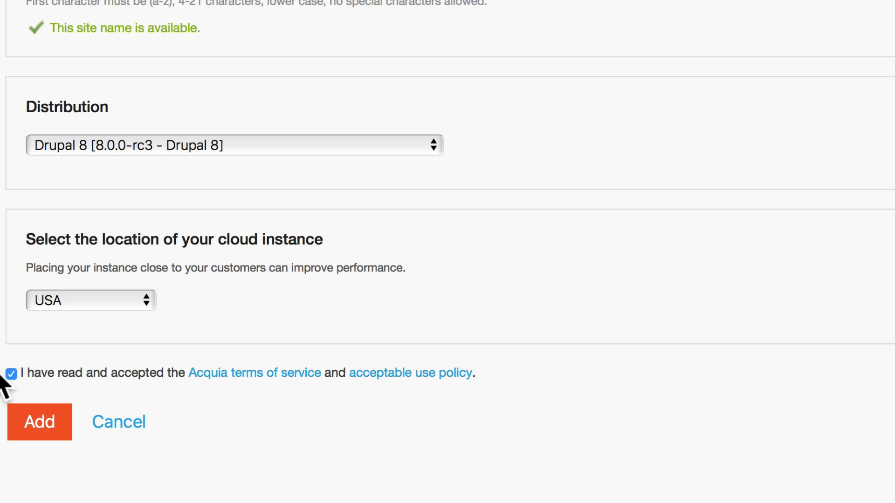
Submit the free site form and play the overview video while provisioning completes.
left_click(37, 416)
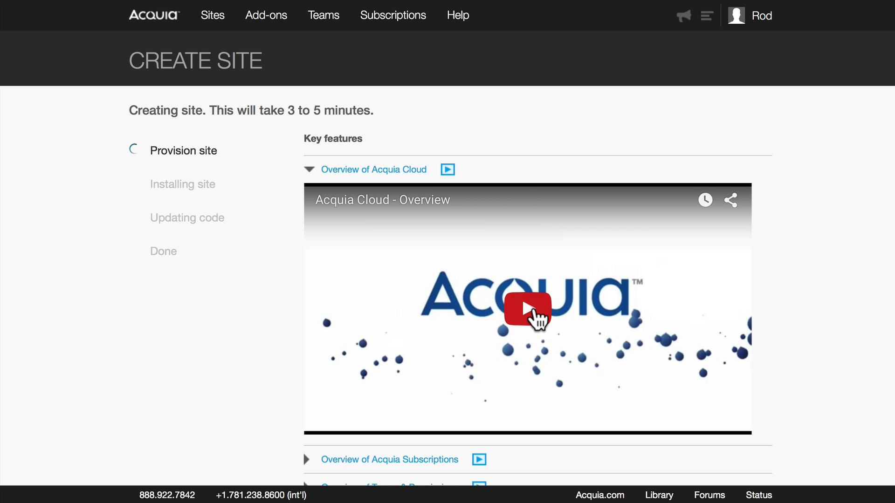
left_click(536, 316)
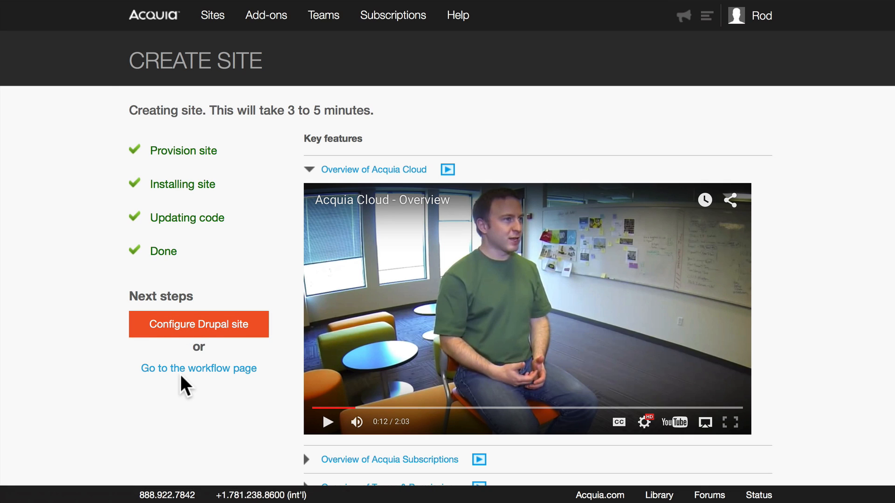
Launch the new site's Drupal installer, keeping English and the Standard profile.
left_click(205, 333)
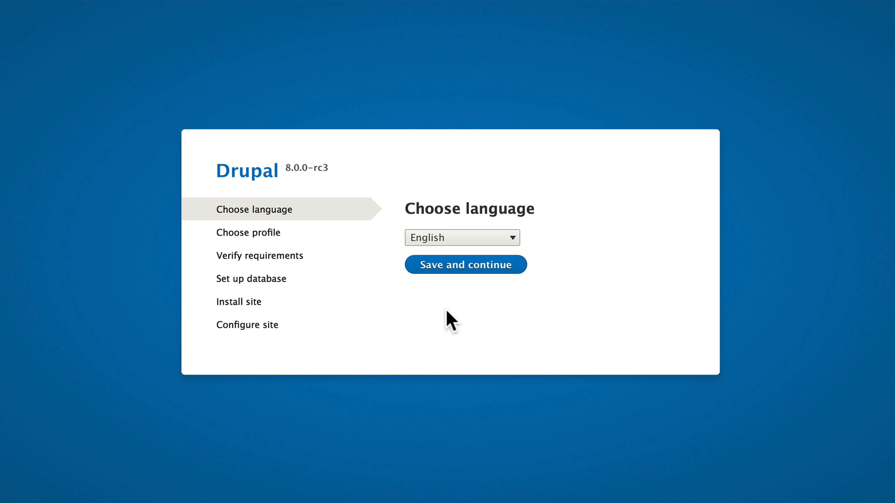
left_click(469, 264)
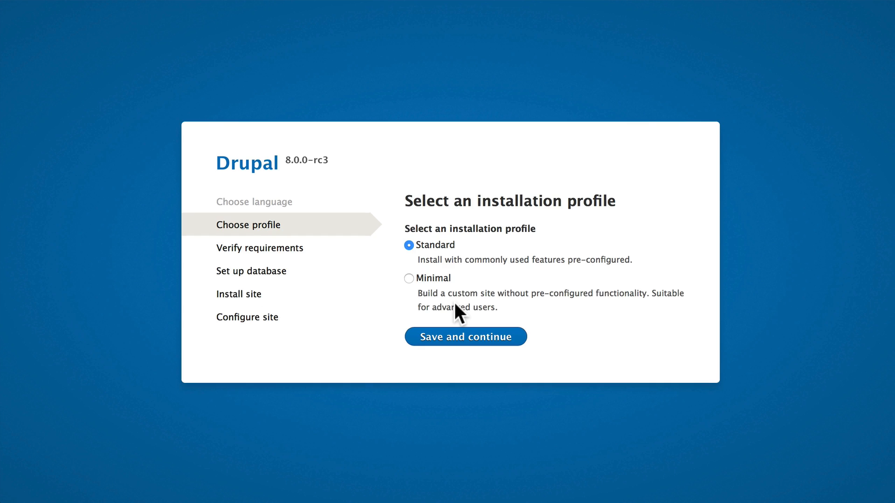
left_click(458, 340)
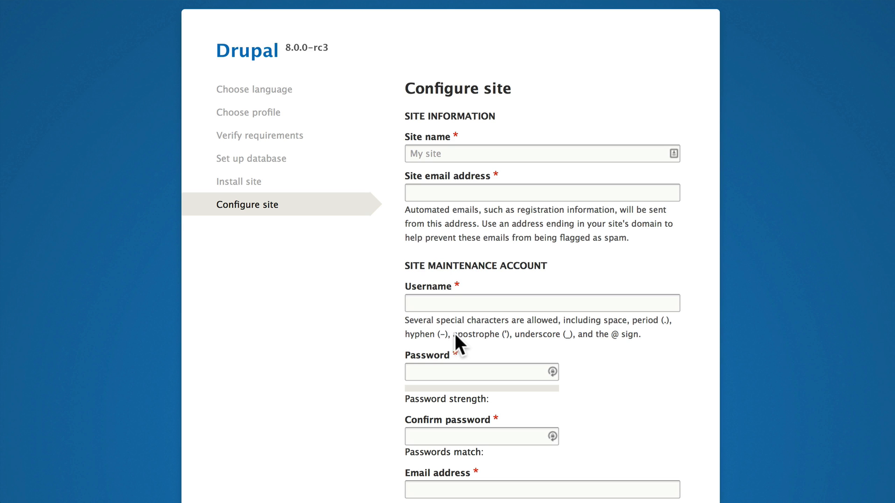
Enter site name 'My Drupal Site', the site email, admin username and suggested strong password.
left_click(451, 154)
type("M")
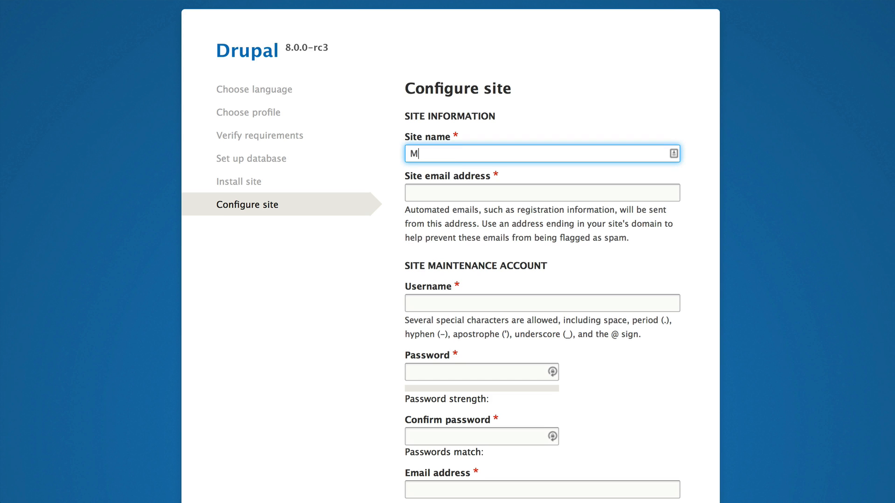
type("y Drupal Site")
key("Tab")
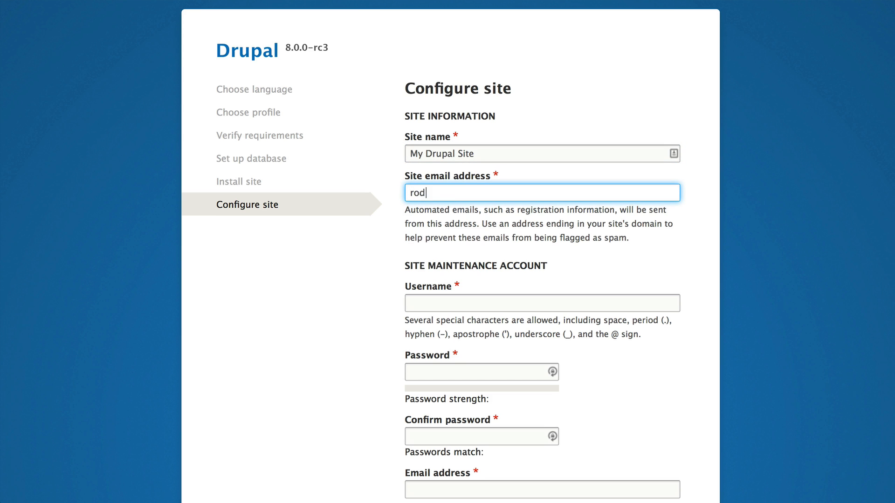
key("Tab")
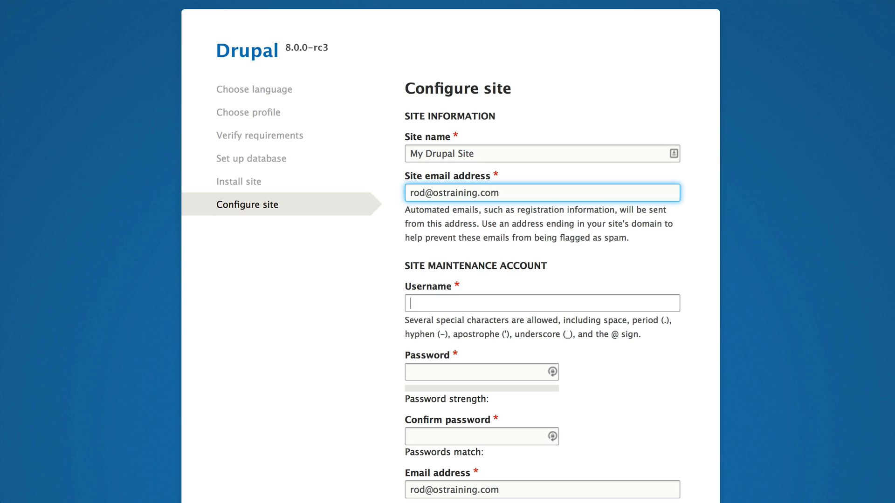
type("Rod")
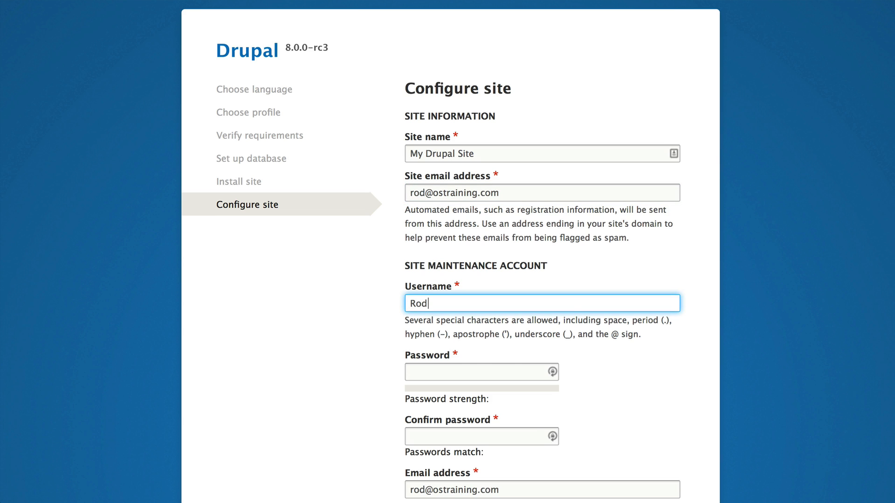
key("Tab")
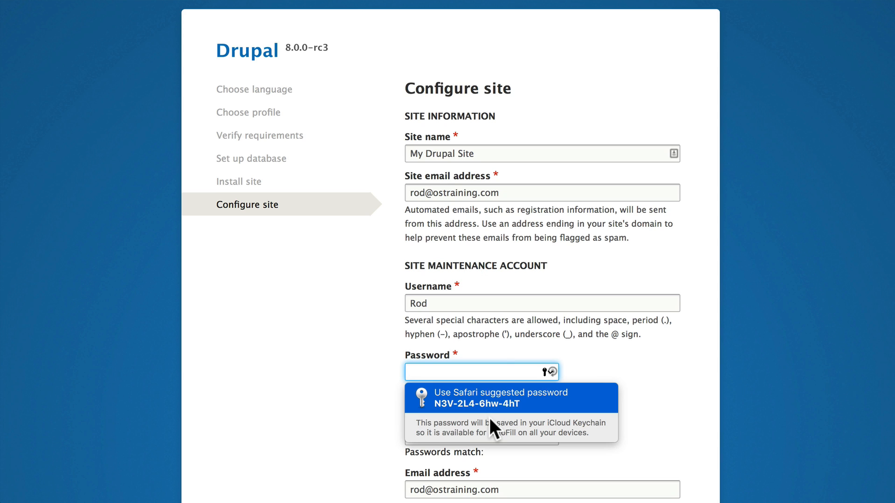
left_click(484, 401)
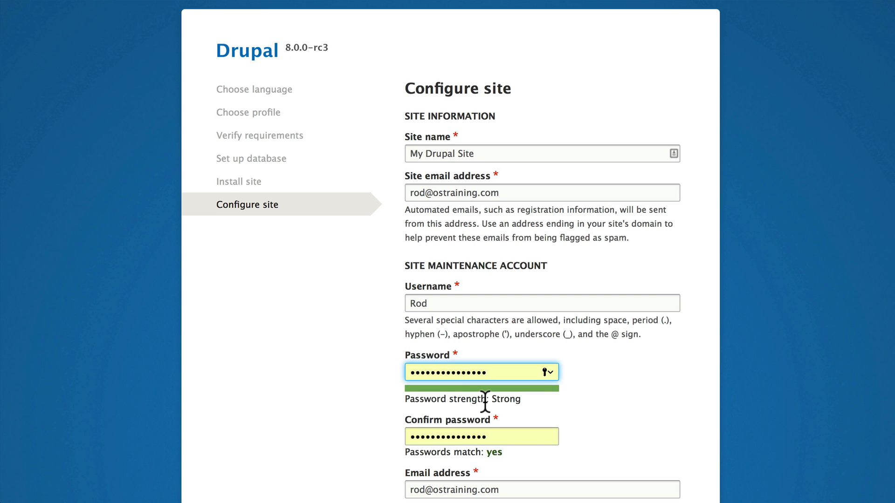
Set default country United States and time zone America/Detroit, then save the configuration.
scroll(307, 424, "down", 3)
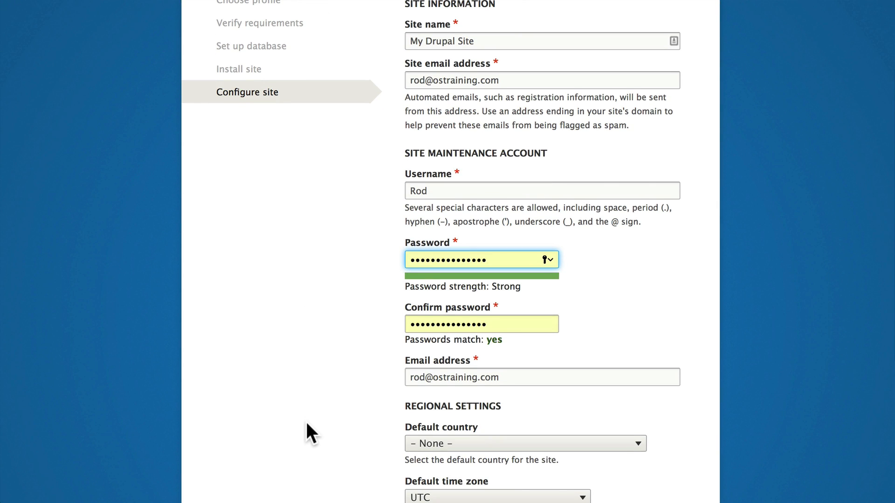
scroll(306, 420, "down", 3)
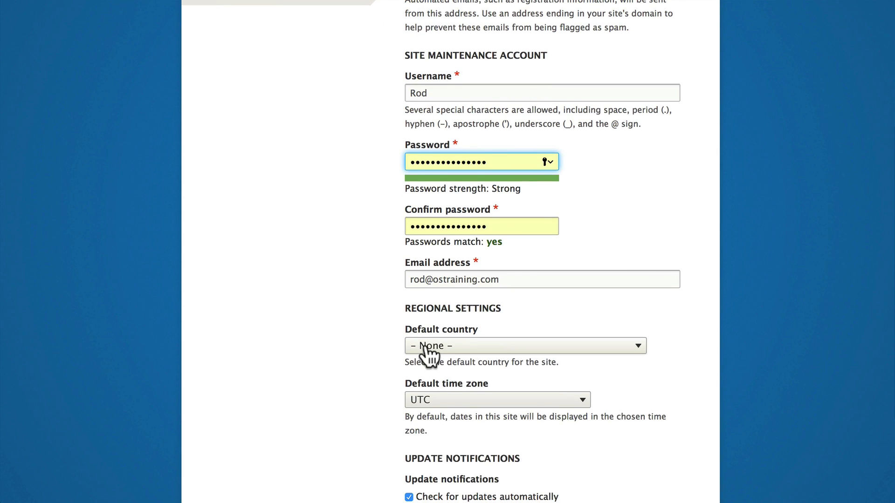
left_click(426, 348)
scroll(425, 343, "down", 20)
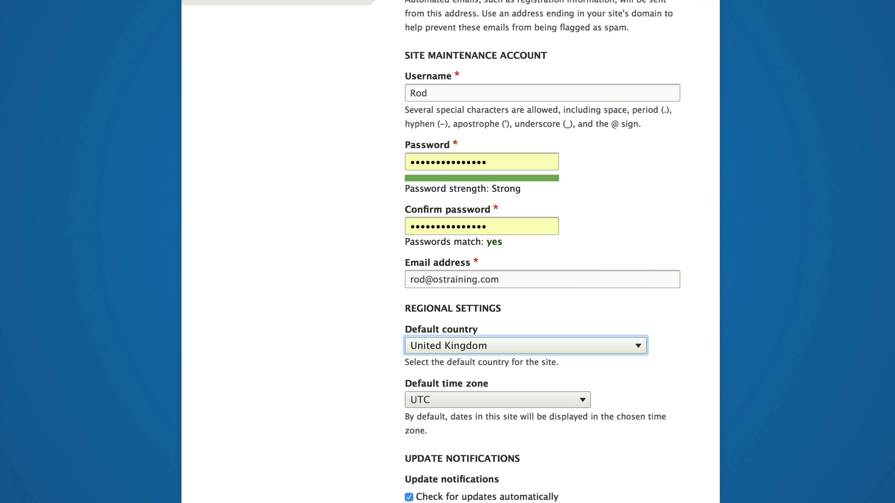
key("u")
key("Tab")
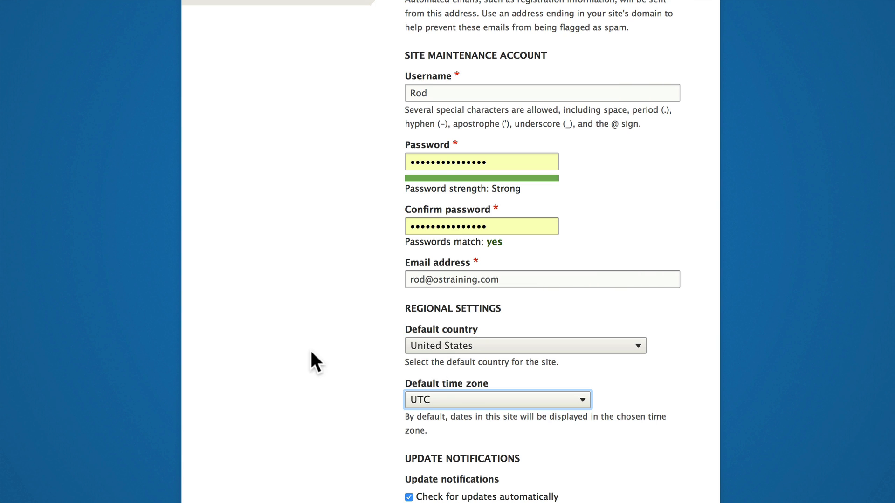
left_click(466, 399)
scroll(460, 205, "up", 20)
scroll(460, 206, "down", 1)
scroll(468, 439, "down", 3)
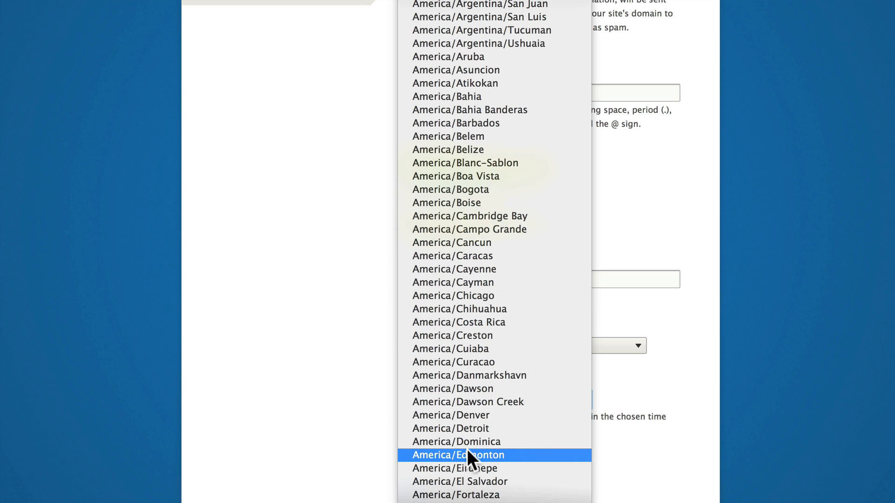
key("Return")
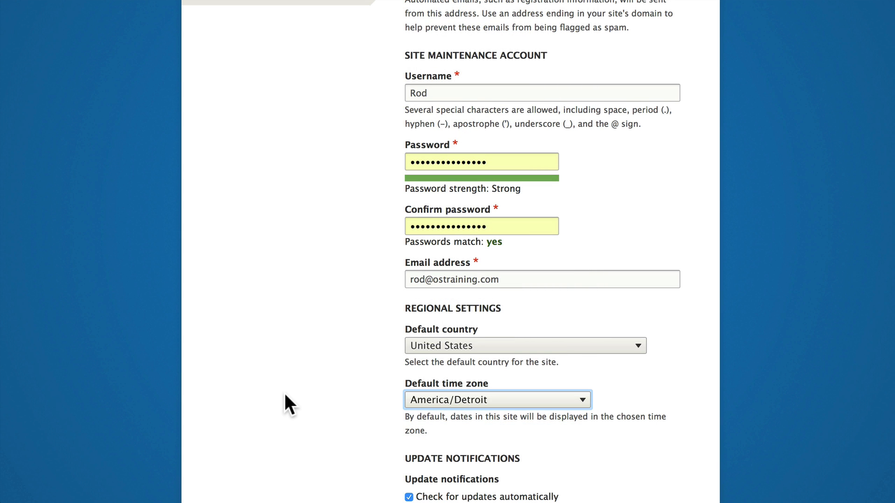
scroll(285, 394, "down", 3)
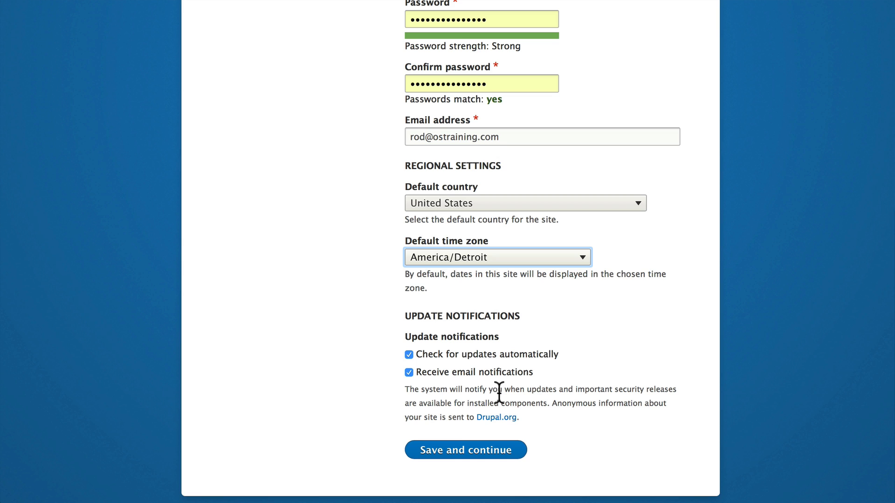
left_click(472, 451)
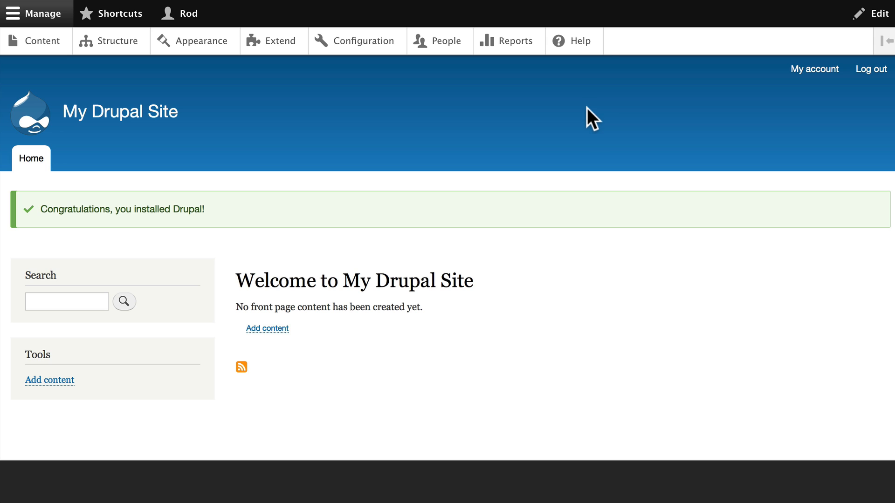
Return to the Acquia Create Site tab and go to the Sites list.
left_click(602, 0)
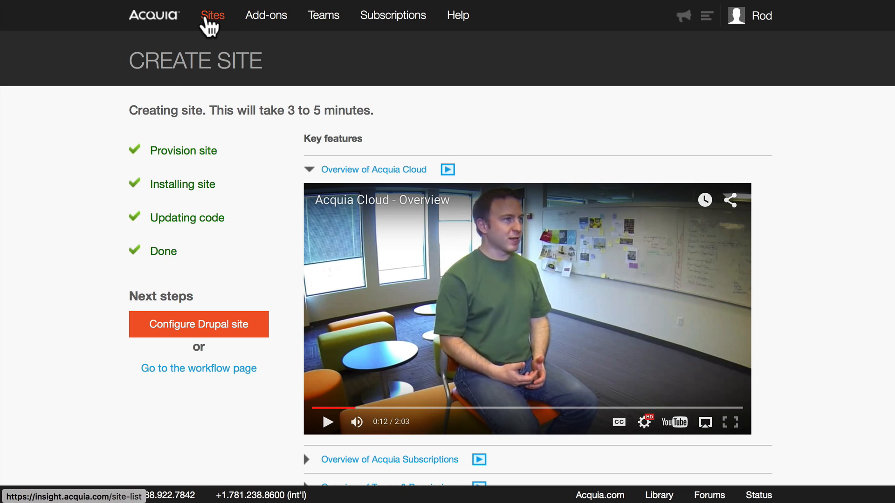
left_click(207, 13)
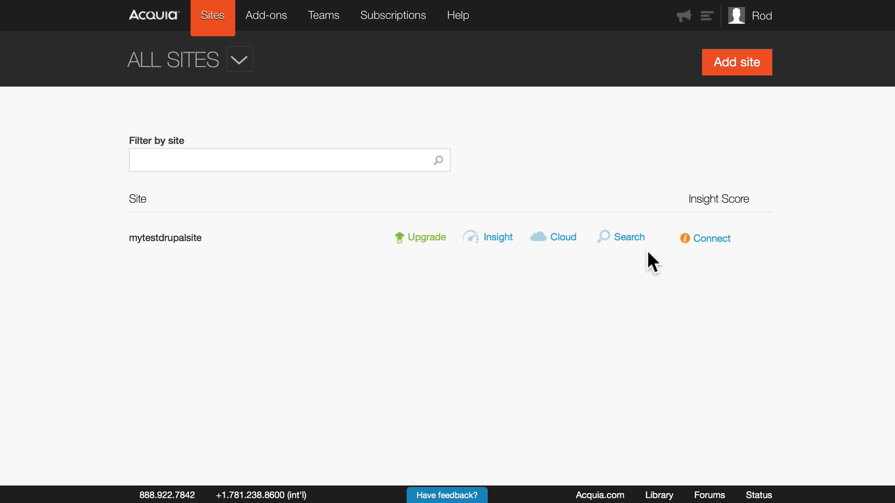
Open mytestdrupalsite's Cloud workflow, dismissing Acquia Dev Desktop to view Dev and Stage.
left_click(558, 238)
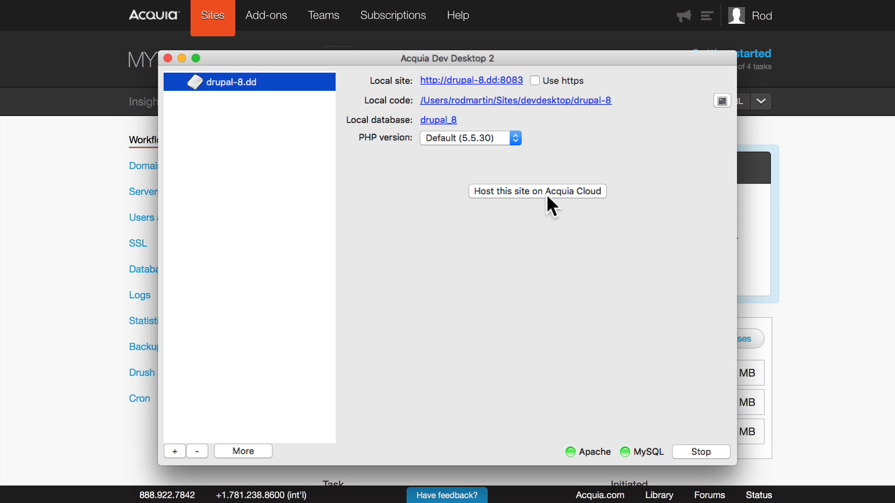
left_click(18, 183)
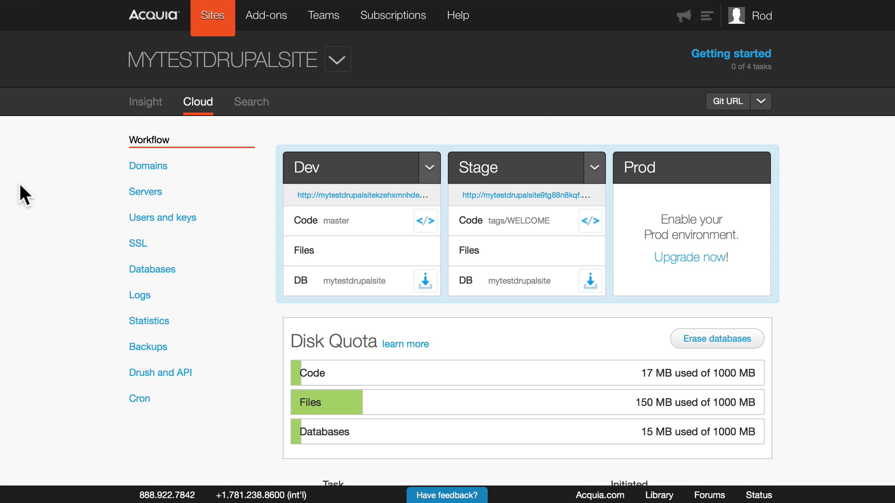